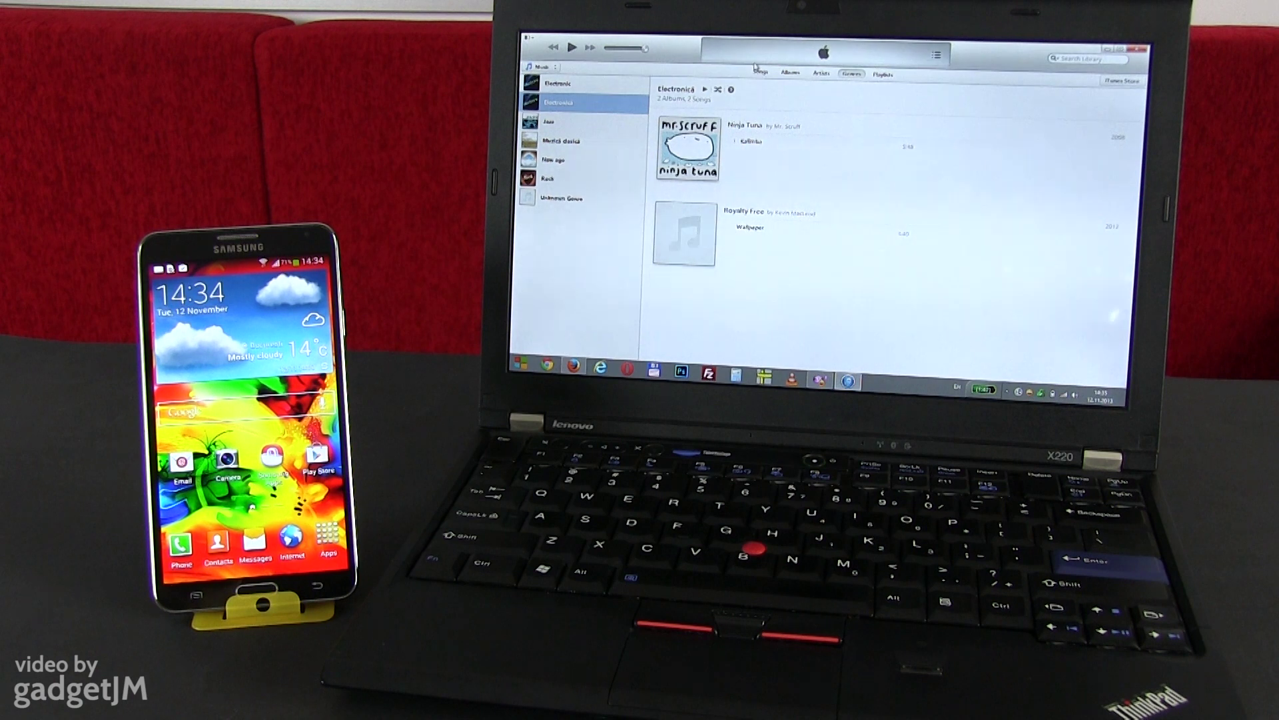
- Browse the iTunes music library by songs, albums, artists and playlists, ending on songs
{"action": "left_click", "coordinate": [760, 72]}
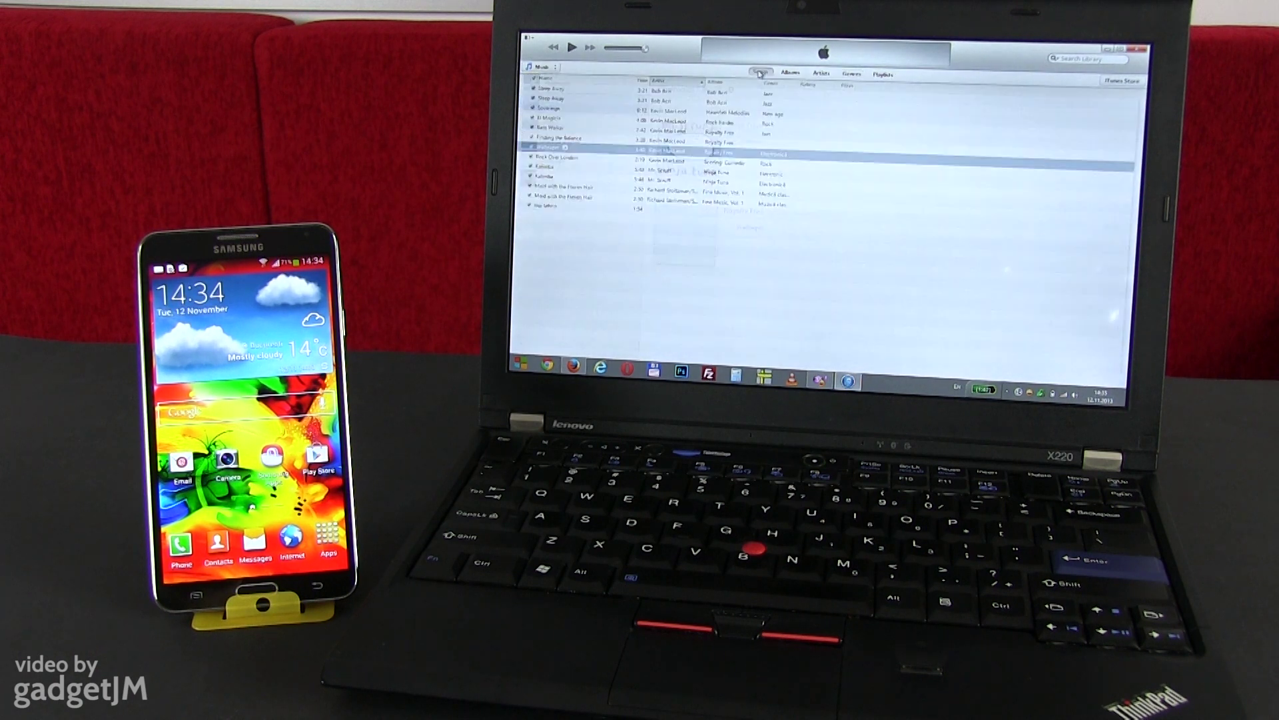
{"action": "left_click", "coordinate": [791, 71]}
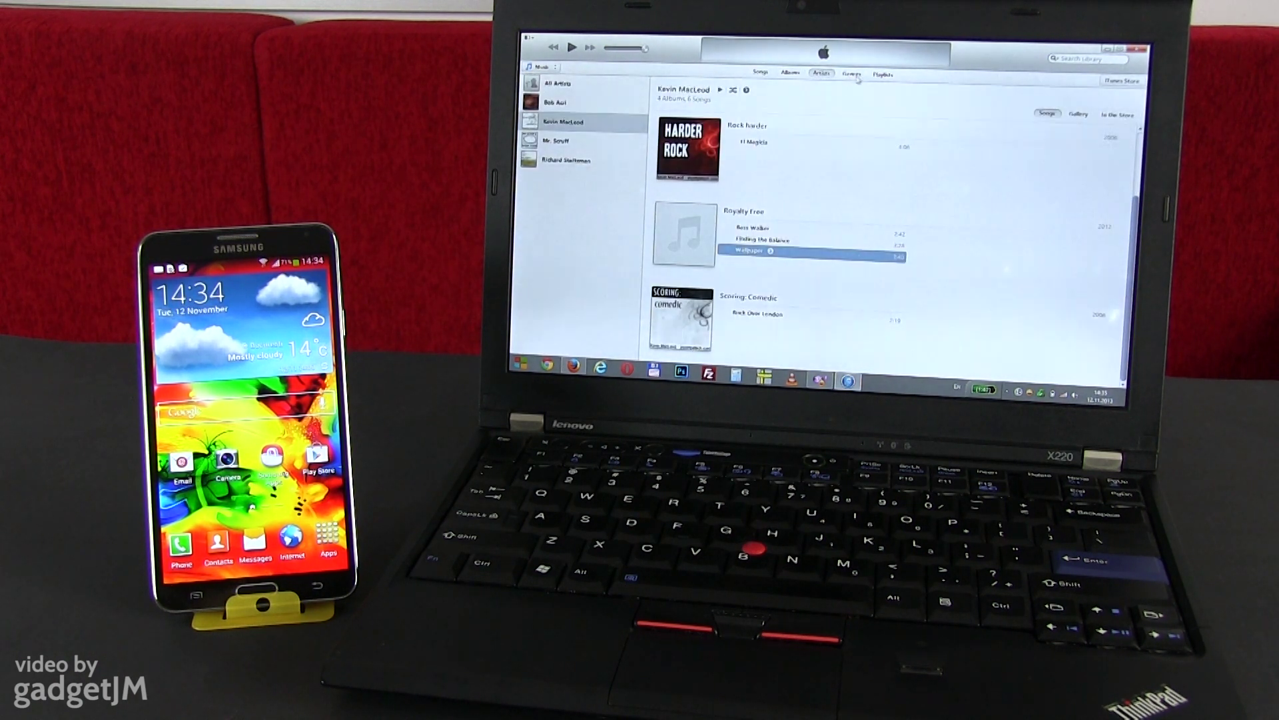
{"action": "left_click", "coordinate": [851, 73]}
{"action": "left_click", "coordinate": [883, 74]}
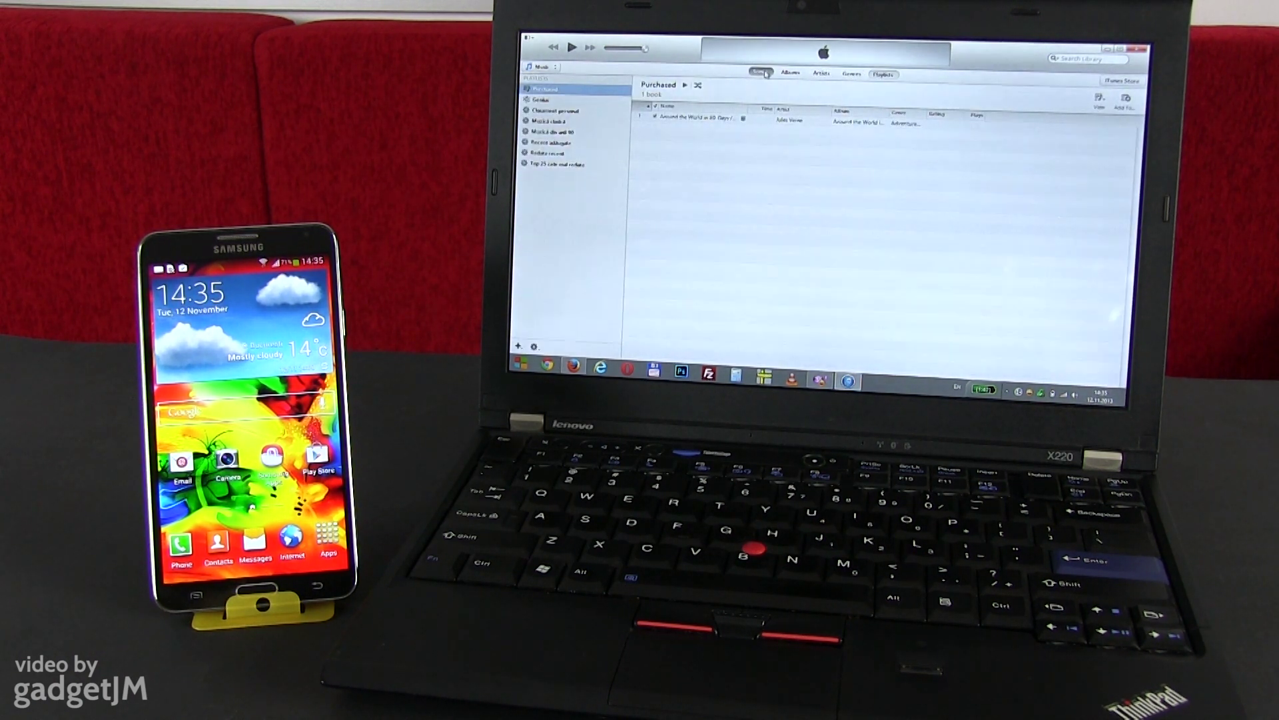
{"action": "left_click", "coordinate": [760, 73]}
- View the Movies, Books and Apps sections from the library category dropdown
{"action": "left_click", "coordinate": [541, 66]}
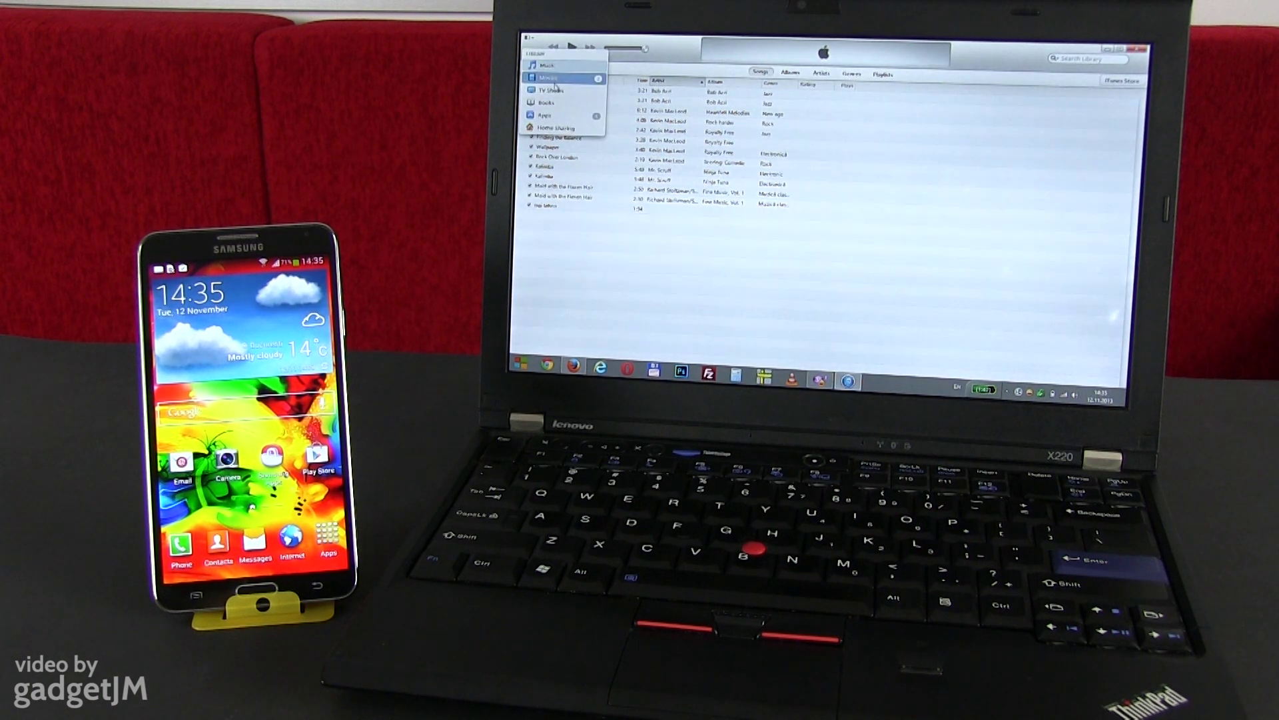
{"action": "left_click", "coordinate": [550, 90]}
{"action": "left_click", "coordinate": [545, 66]}
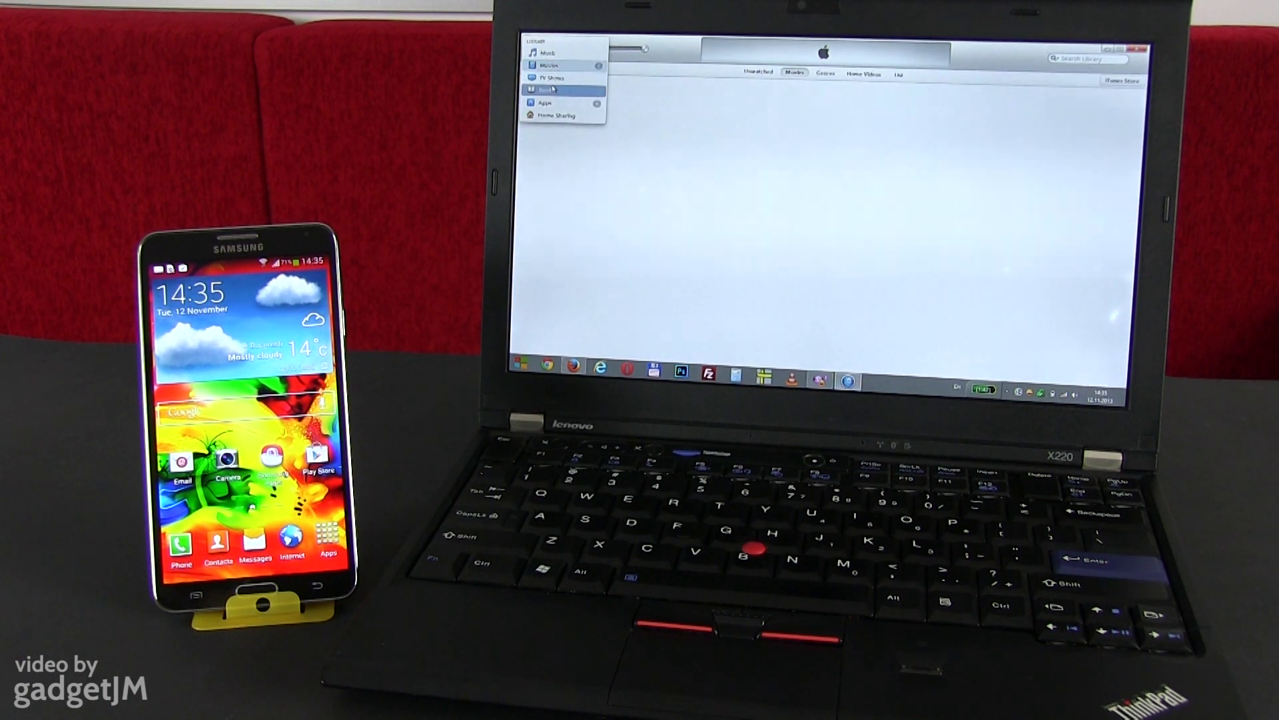
{"action": "left_click", "coordinate": [550, 96]}
{"action": "left_click", "coordinate": [545, 66]}
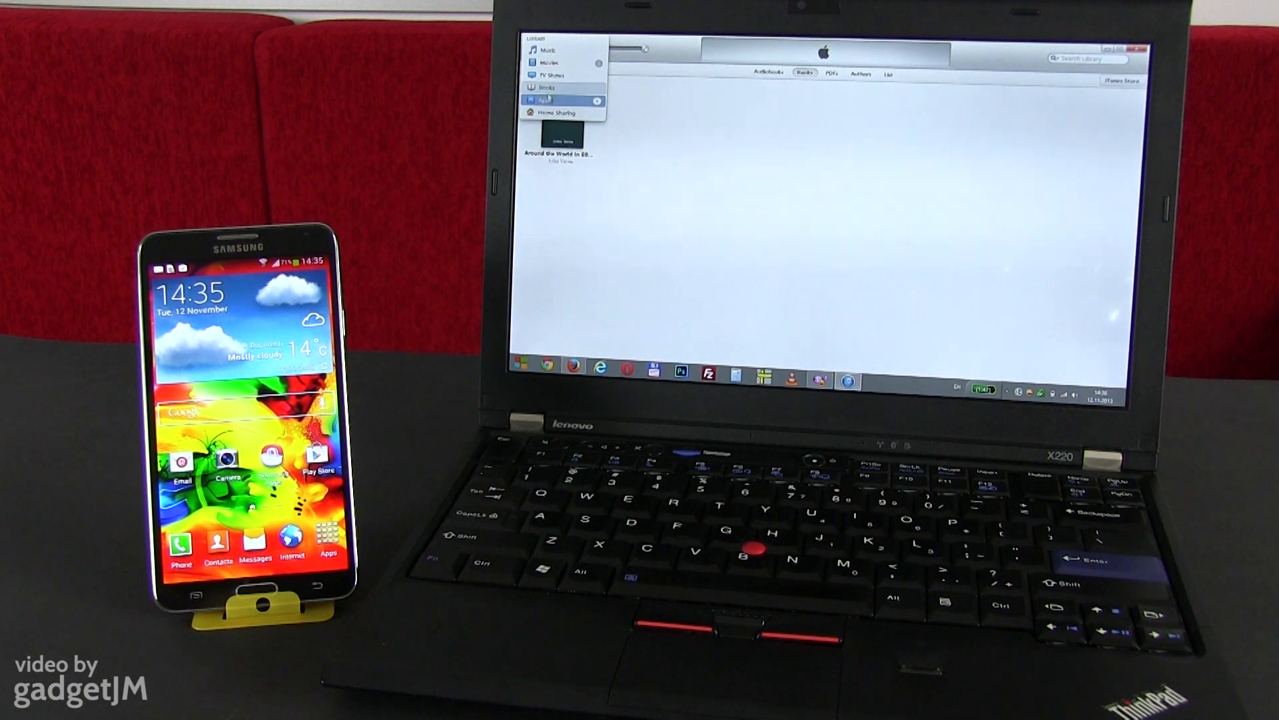
{"action": "left_click", "coordinate": [545, 101]}
{"action": "left_click", "coordinate": [549, 67]}
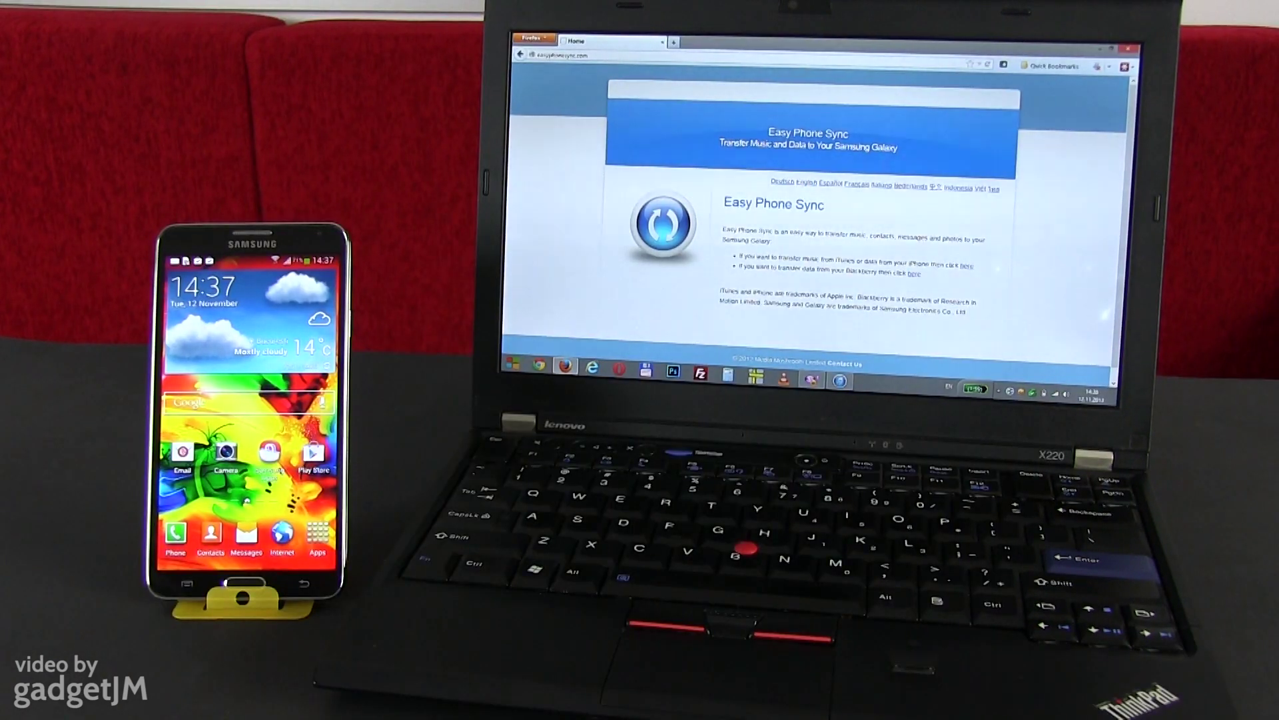
- Download 'Easy Phone Sync for Windows' from the site's iTunes-to-Galaxy transfer page
{"action": "left_click", "coordinate": [812, 187]}
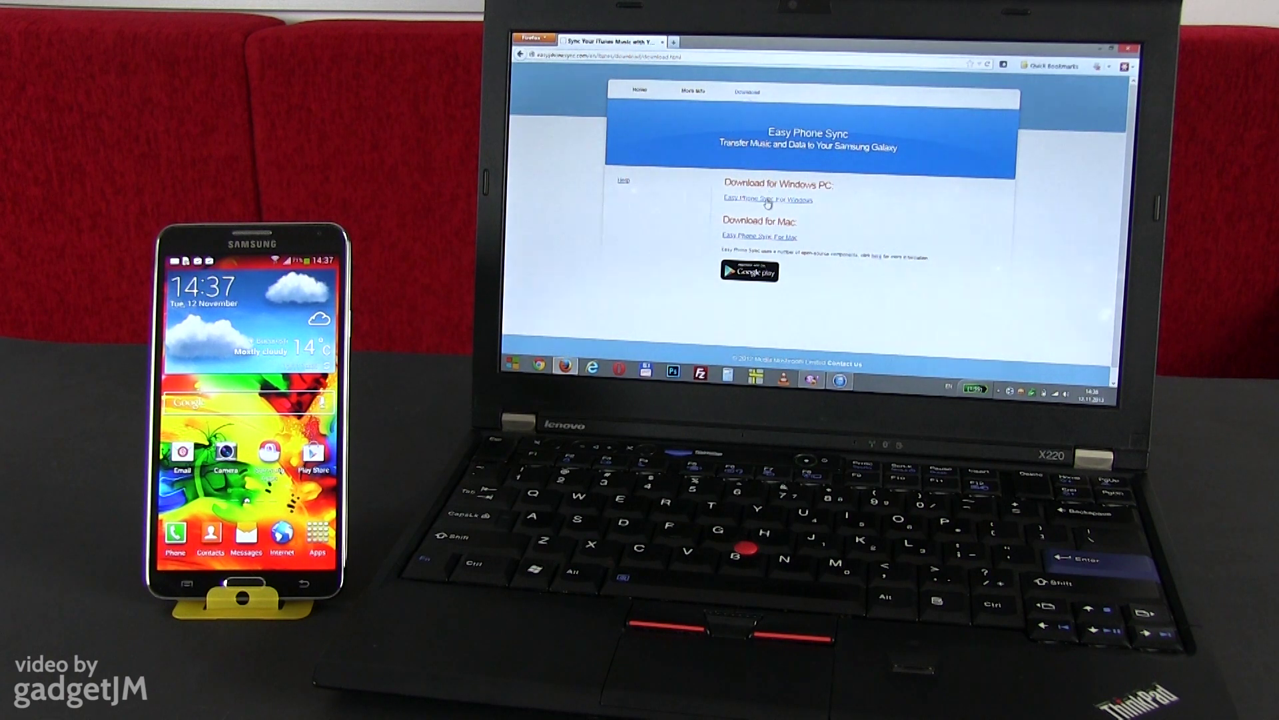
{"action": "left_click", "coordinate": [767, 201]}
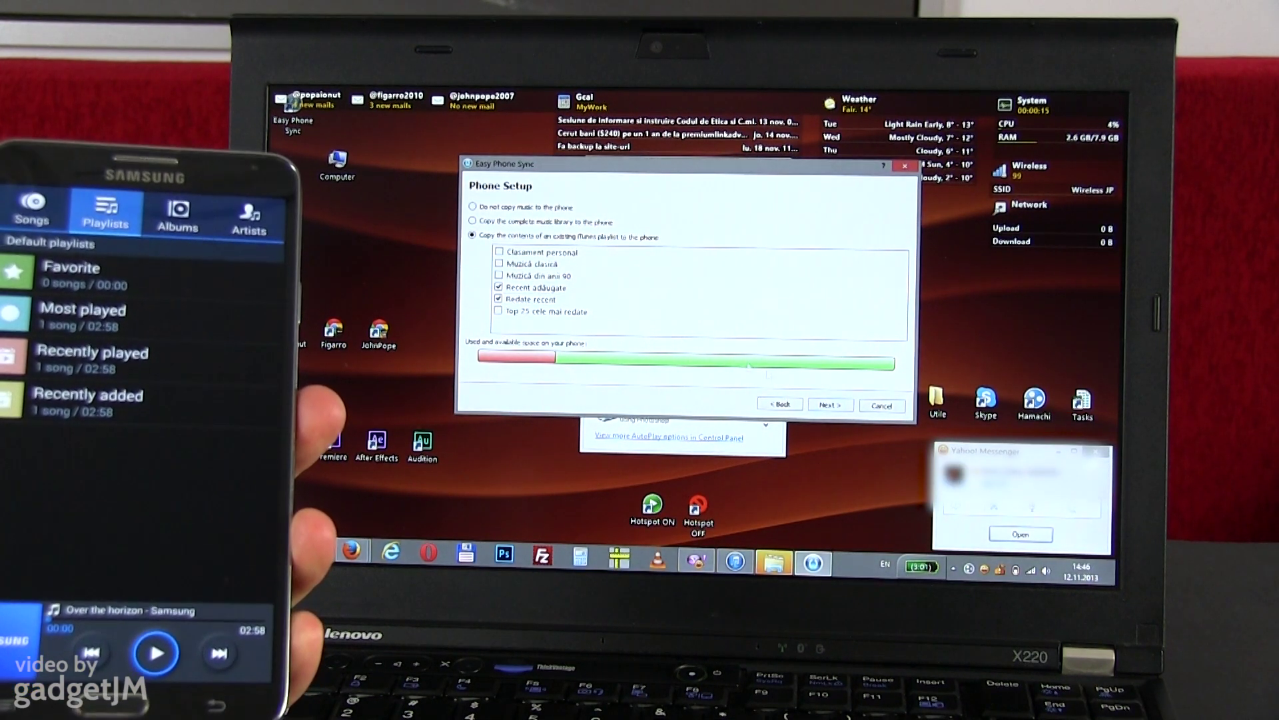
- Confirm the two selected iTunes playlists and advance to the podcast options
{"action": "left_click", "coordinate": [837, 410]}
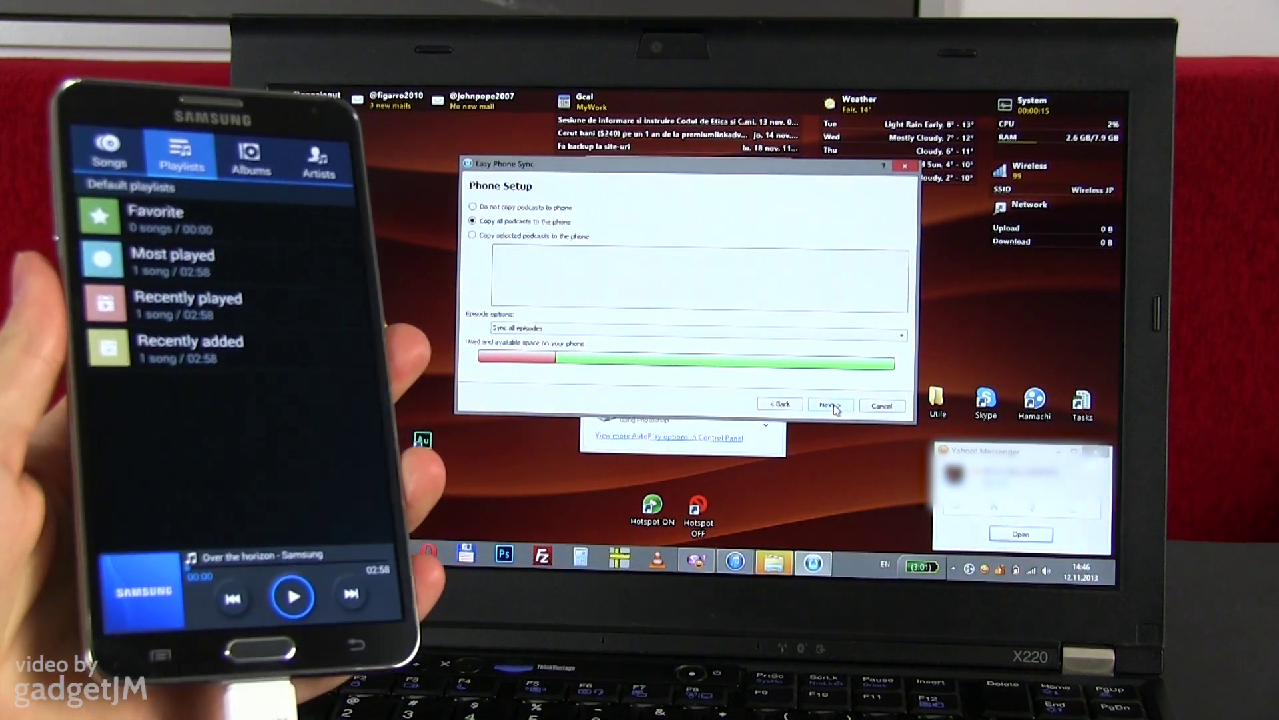
- Confirm the final Phone Setup page so tracks begin copying to the Galaxy Note 3
{"action": "left_click", "coordinate": [831, 405]}
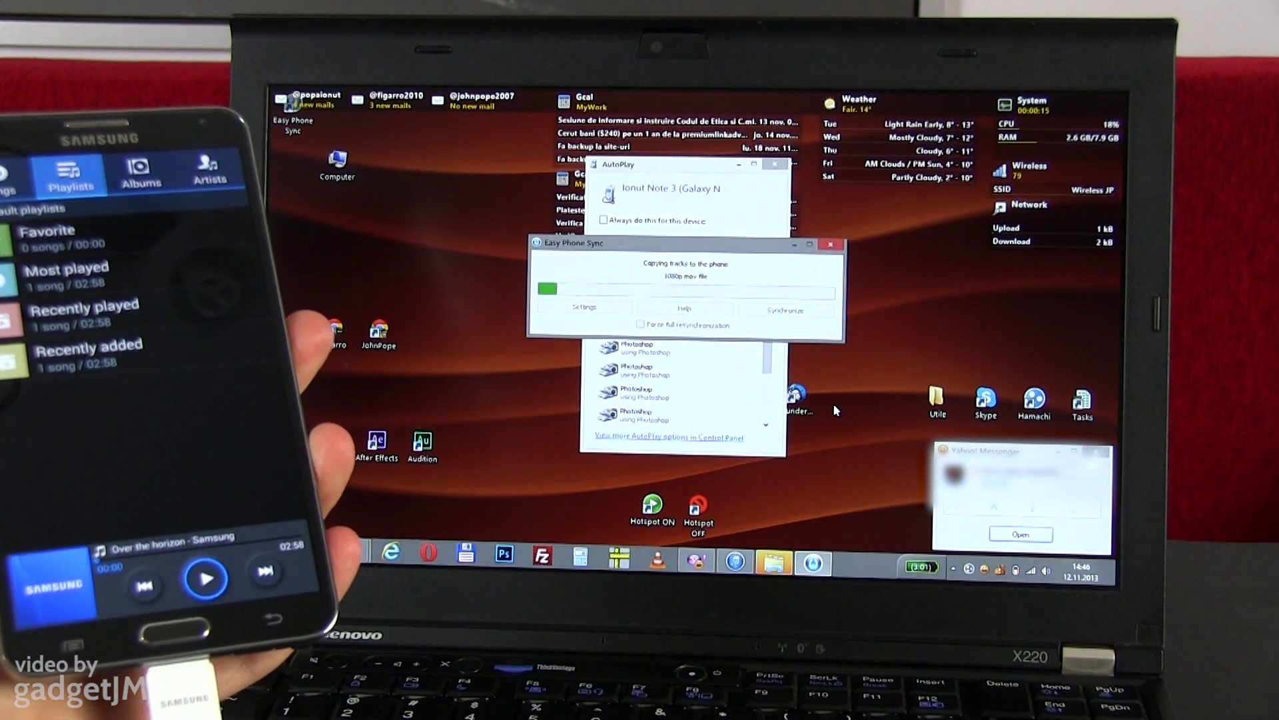